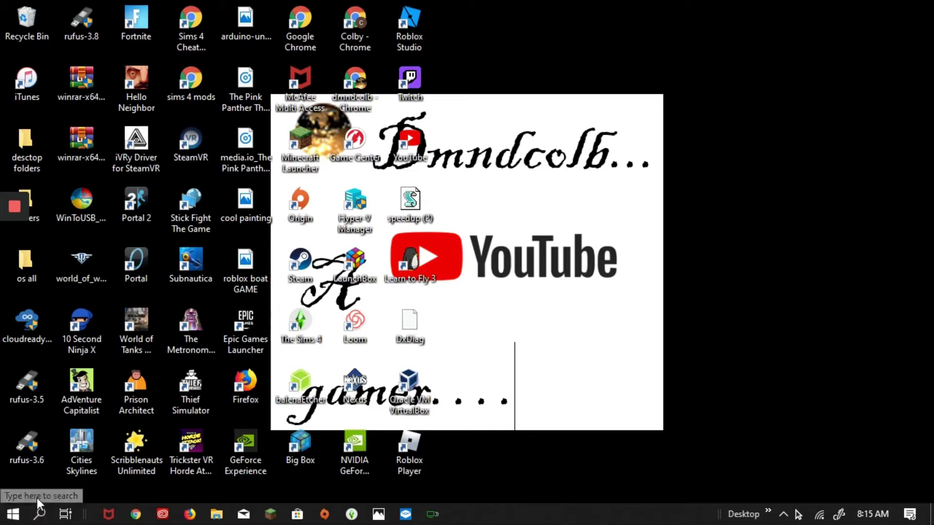
Search for 'turn' and open the 'Turn Windows features on or off' dialog.
left_click(39, 514)
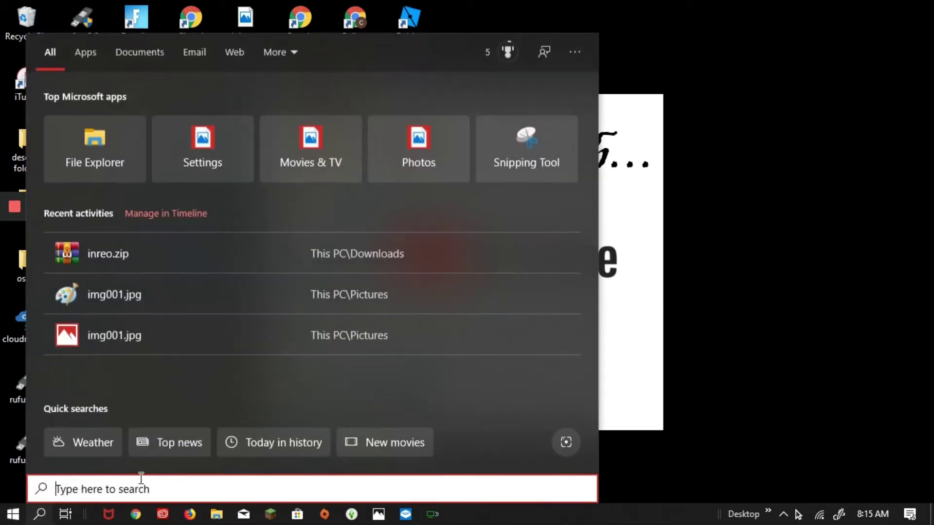
type("tu")
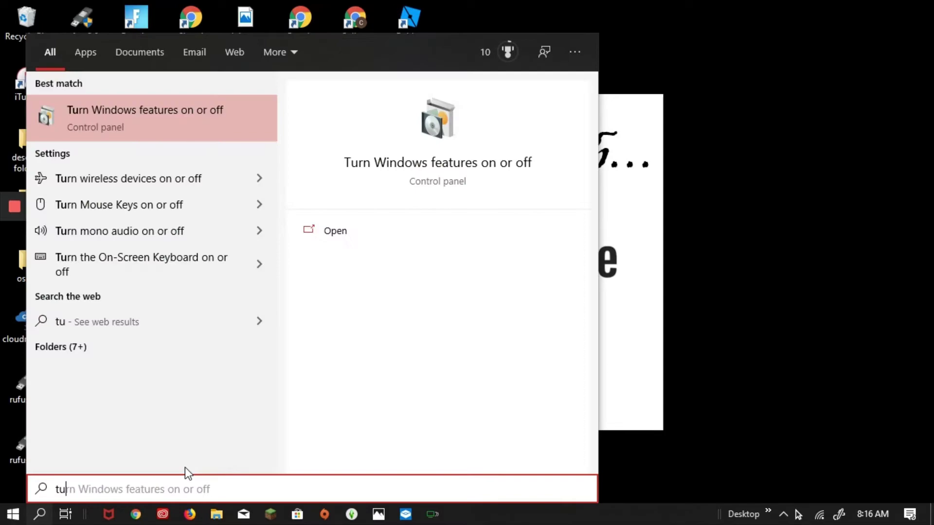
type("rn")
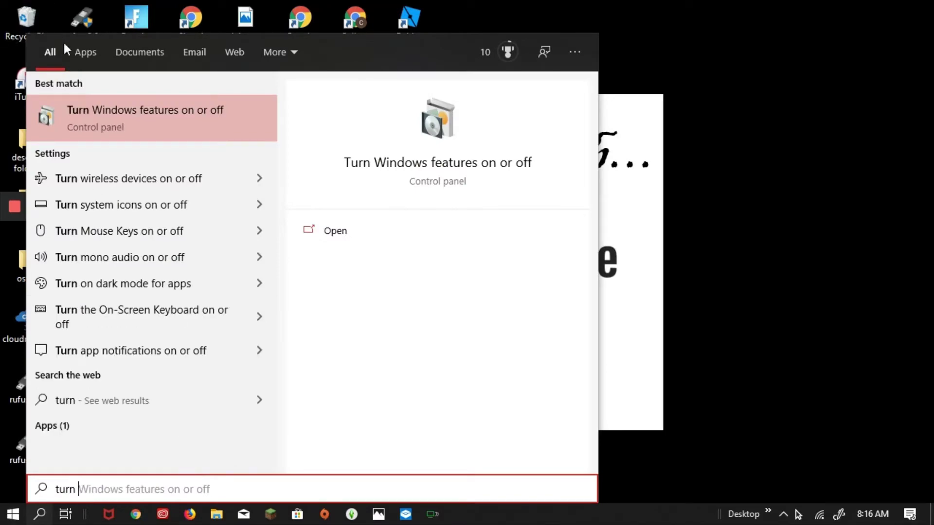
left_click(141, 135)
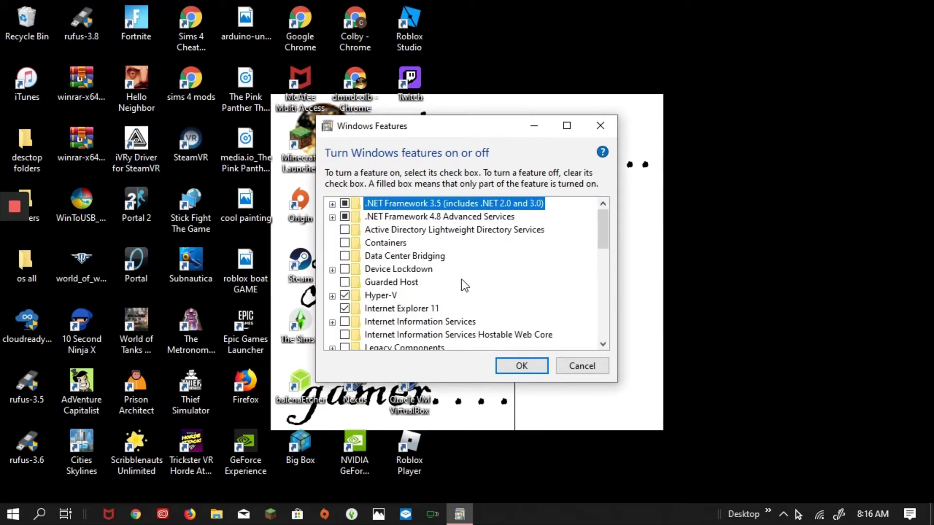
Tick Windows Sandbox in the Windows Features list and confirm with OK.
scroll(459, 280, "down", 1)
scroll(456, 281, "down", 1)
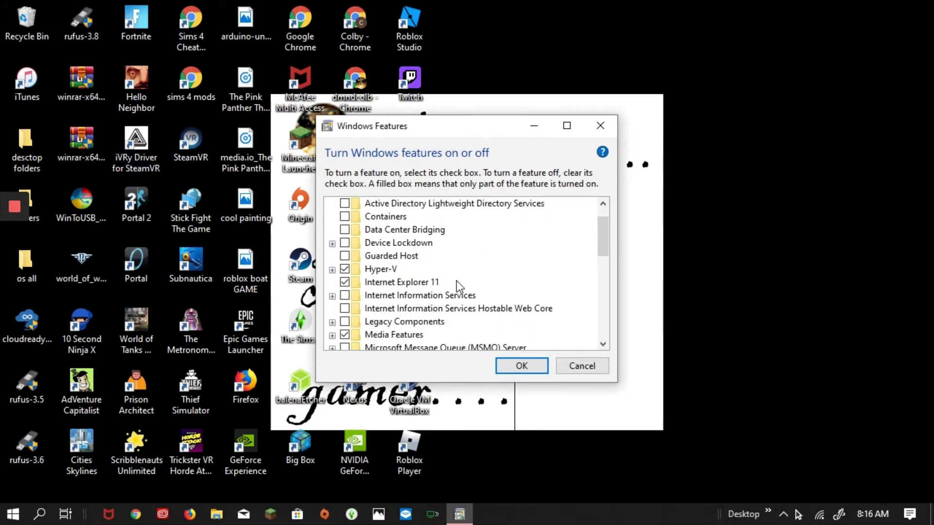
scroll(456, 281, "down", 4)
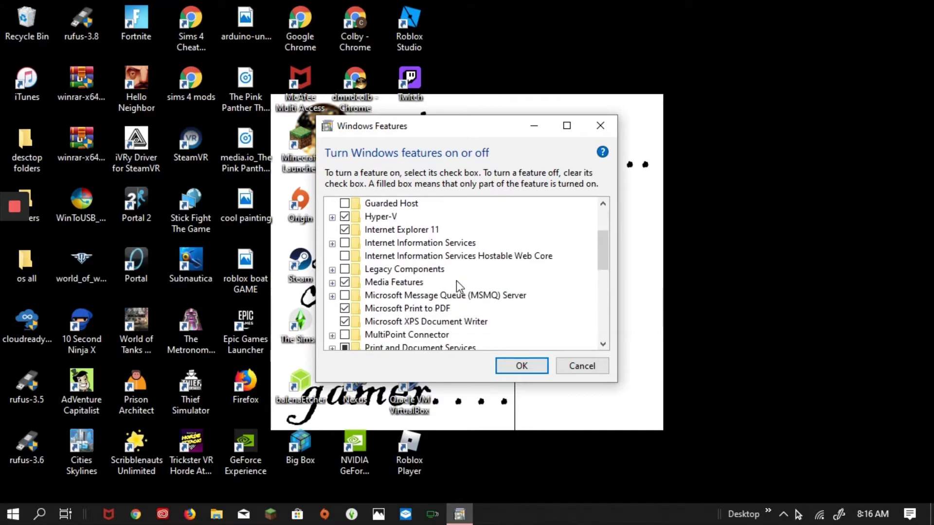
scroll(457, 282, "down", 4)
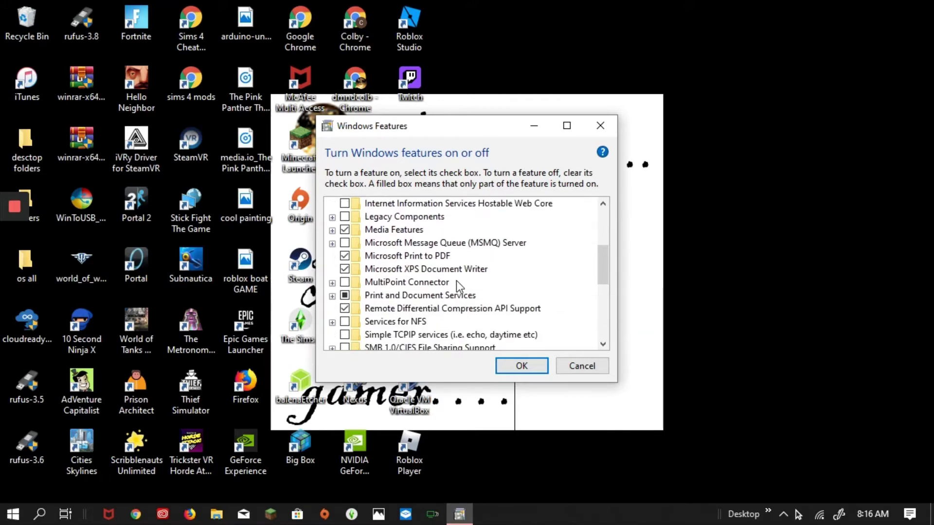
scroll(456, 281, "down", 4)
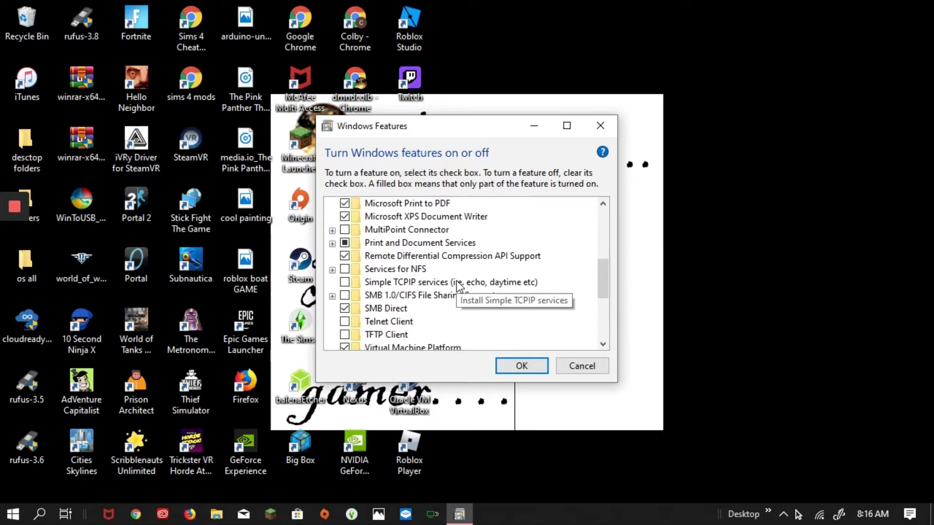
scroll(456, 281, "down", 4)
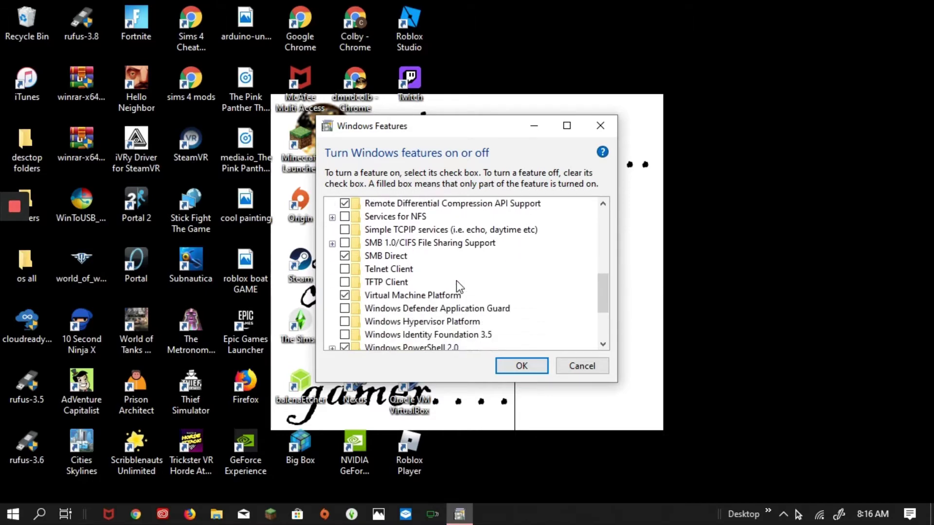
scroll(456, 281, "down", 3)
scroll(456, 284, "up", 1)
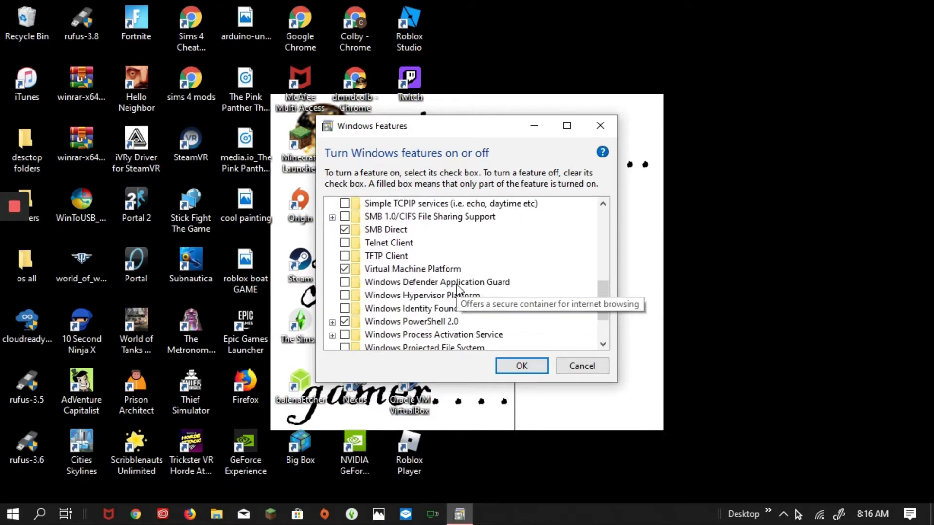
scroll(456, 284, "up", 2)
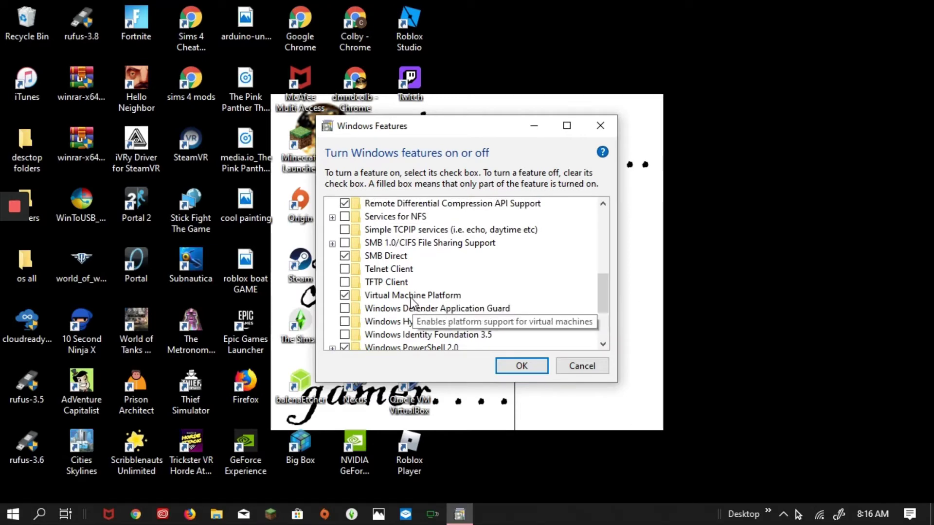
scroll(411, 304, "down", 4)
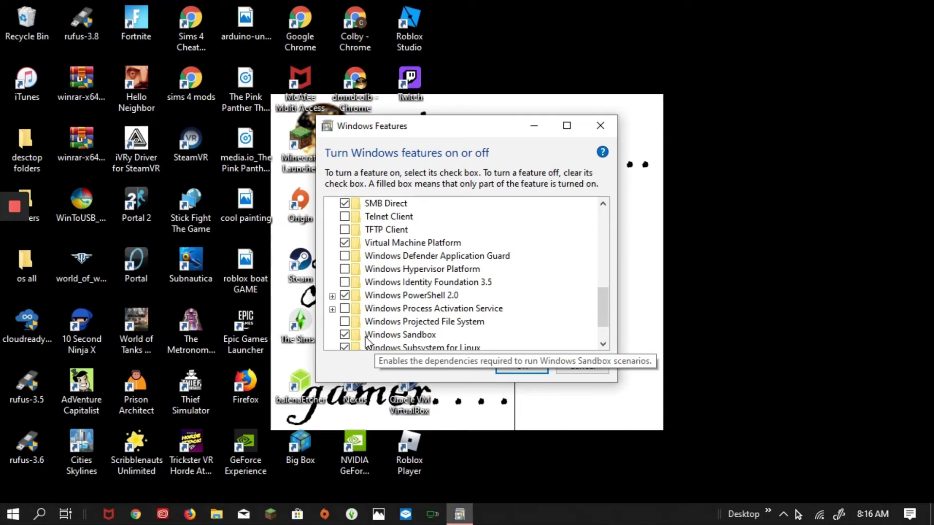
left_click(513, 371)
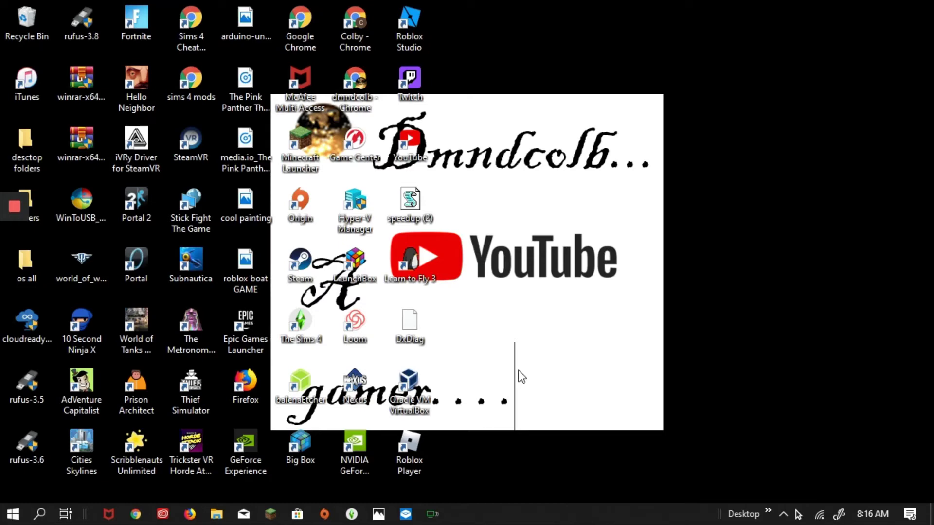
Search for 'windows sand' and launch the Windows Sandbox app.
key("super")
type("windows ")
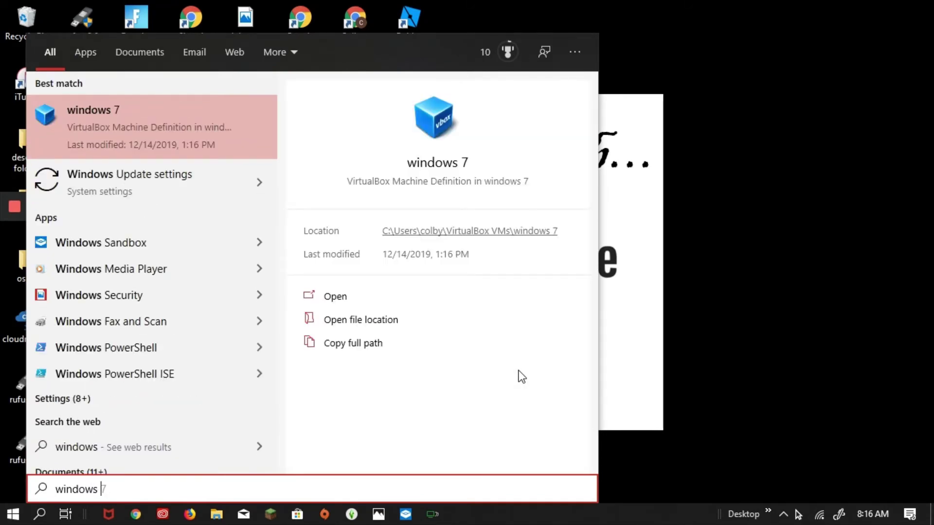
type("sand")
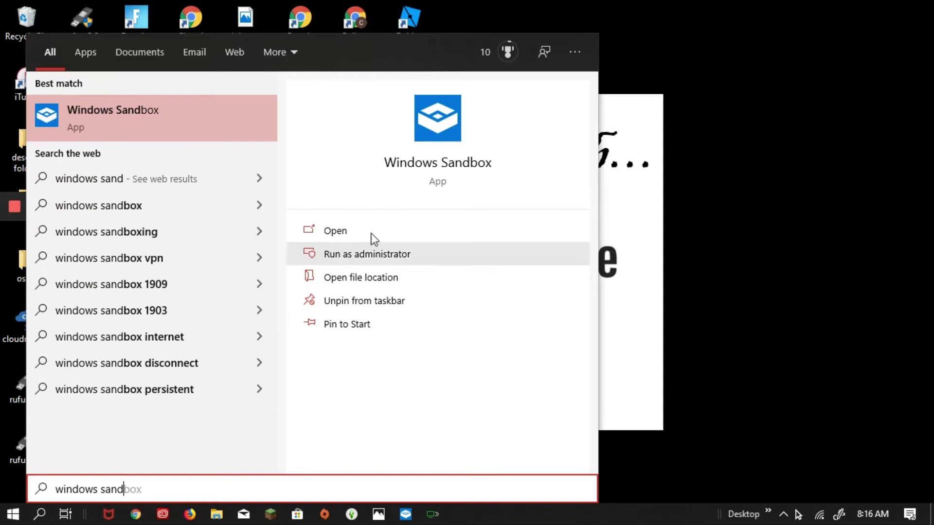
left_click(161, 123)
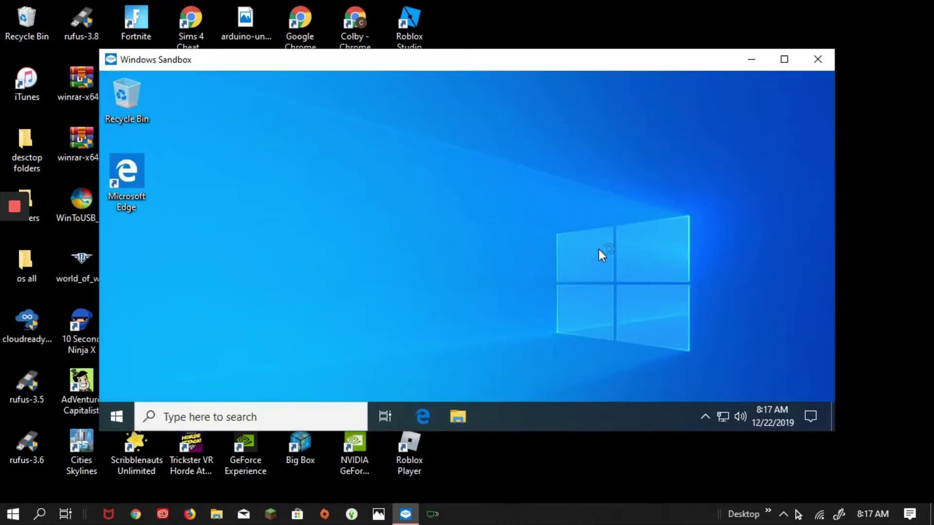
Open Microsoft Edge in the sandbox, reposition it, and close the extra tab.
left_click(430, 416)
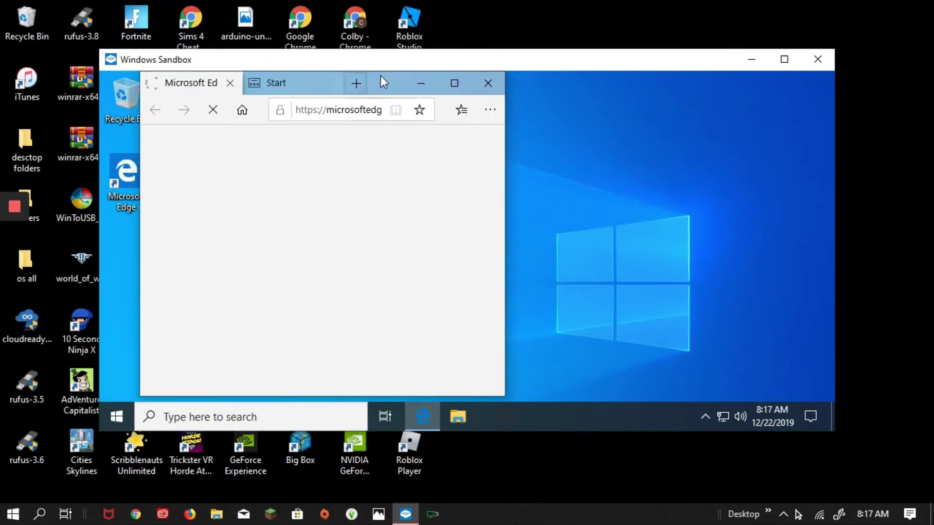
left_click_drag(381, 75, 483, 92)
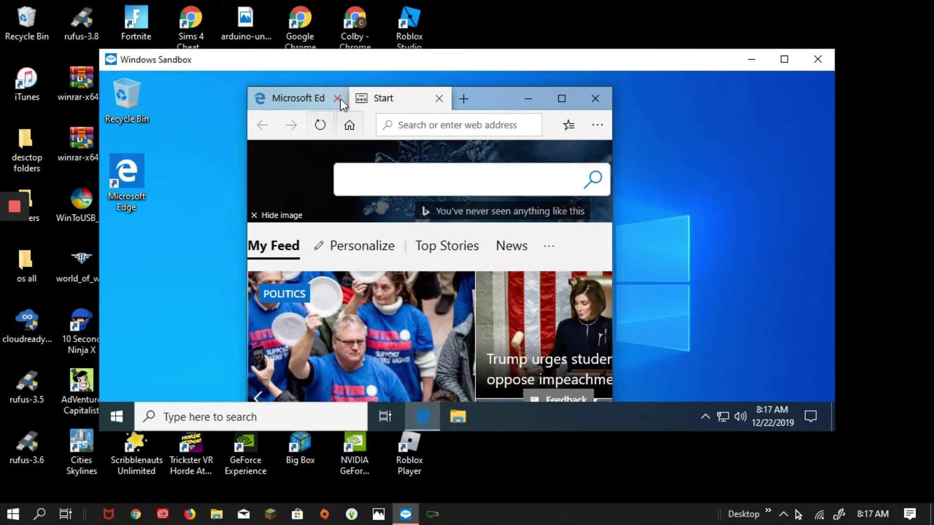
left_click(337, 98)
Search Bing for 'chrome' and open the Google Chrome download page in maximized Edge.
left_click(382, 180)
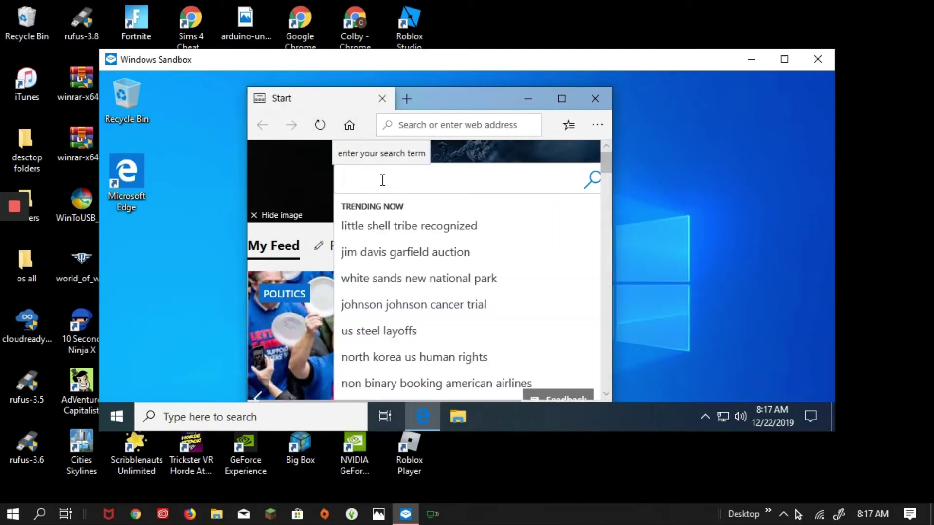
type("chrome")
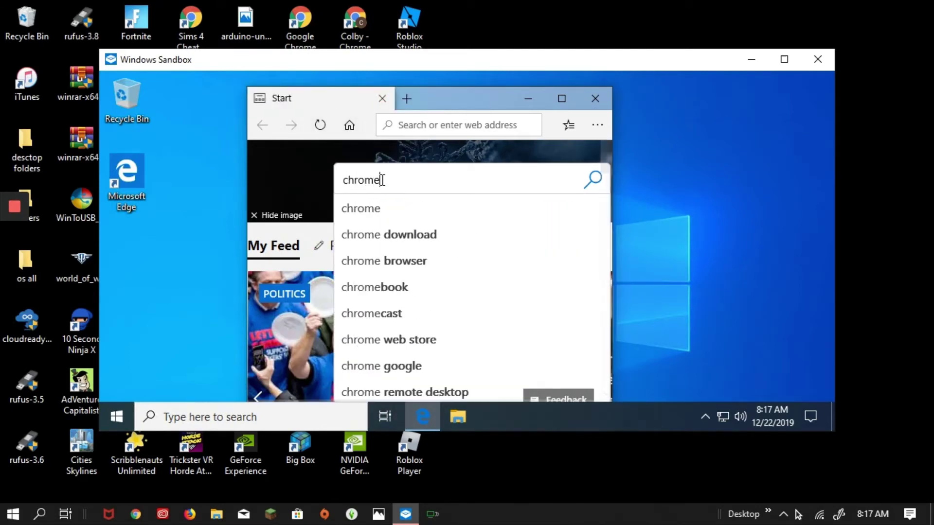
key("Return")
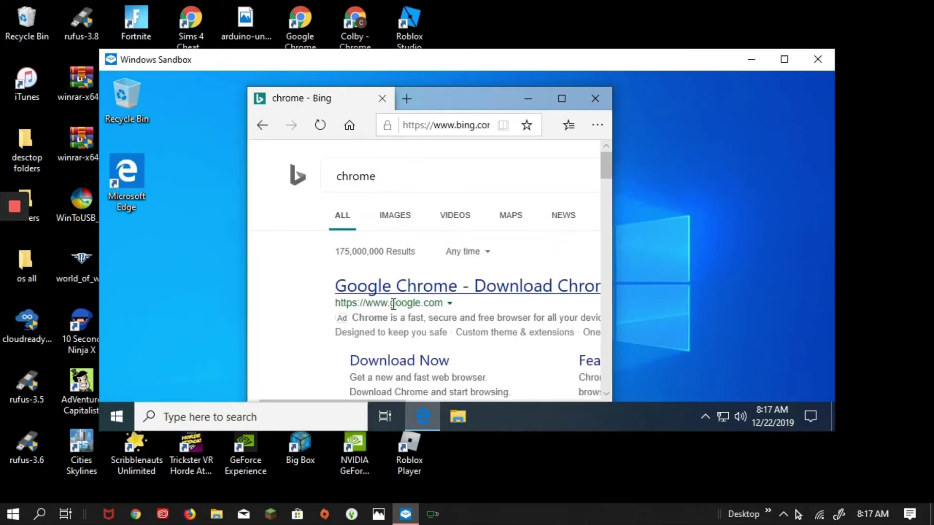
left_click(400, 296)
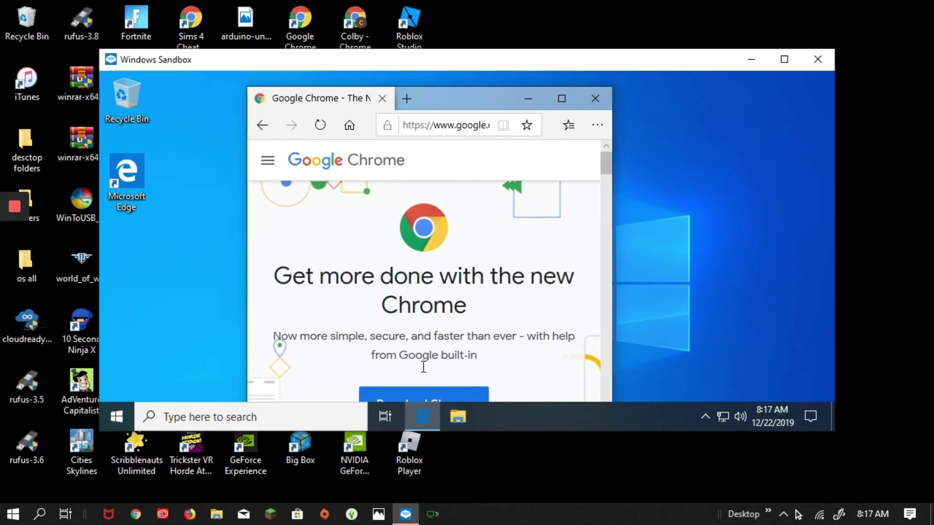
left_click_drag(480, 102, 479, 65)
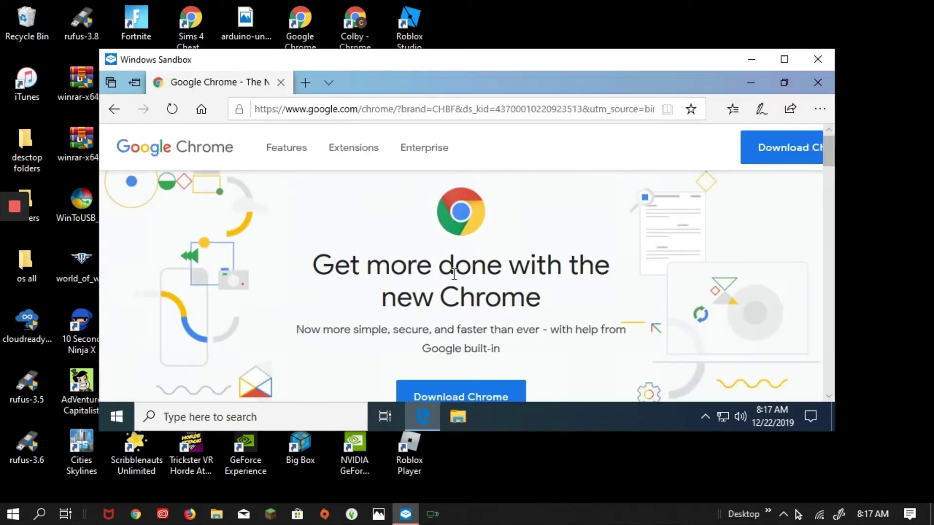
Accept Chrome's terms, run ChromeSetup.exe from the download bar, and minimize Edge.
left_click(456, 381)
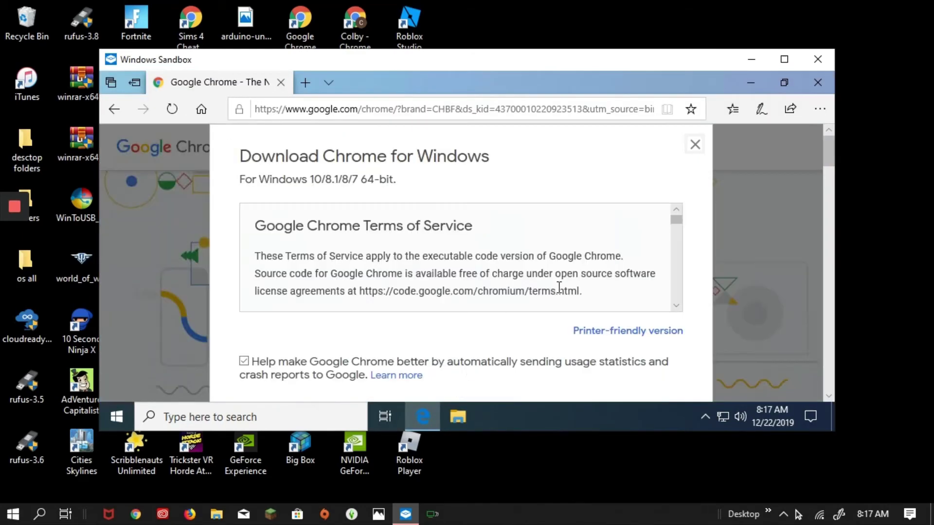
scroll(560, 287, "down", 2)
scroll(559, 287, "down", 2)
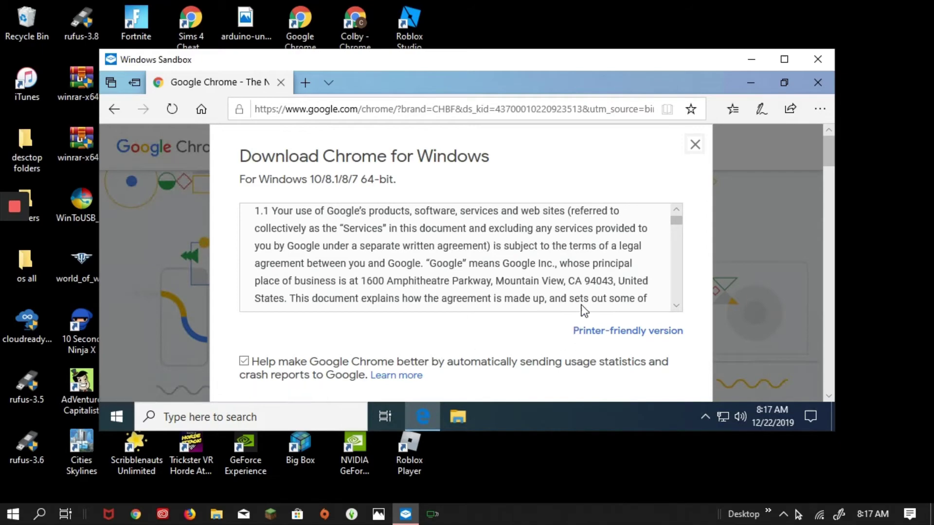
scroll(582, 306, "down", 2)
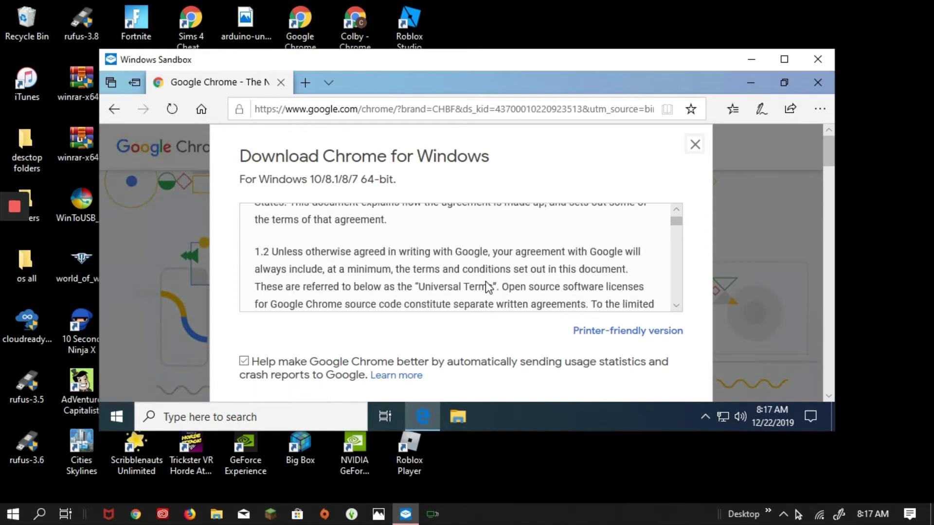
left_click(785, 60)
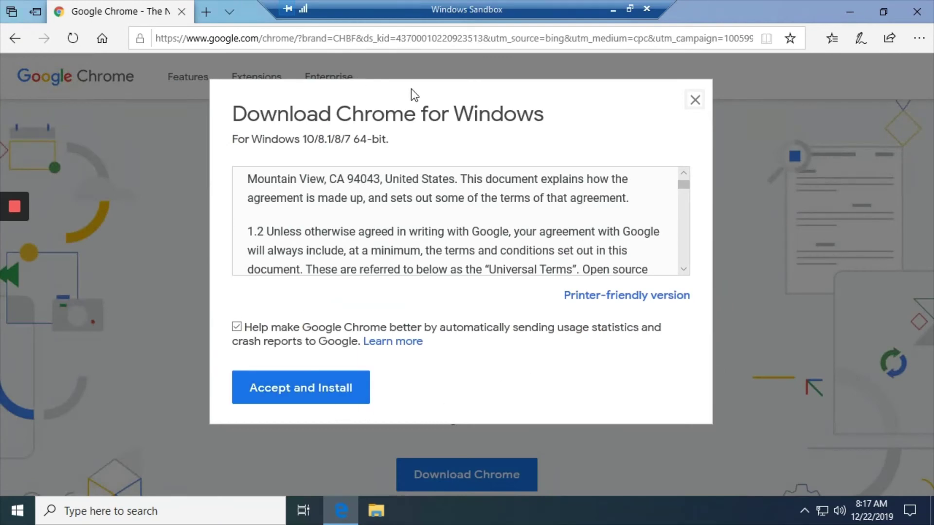
left_click(325, 384)
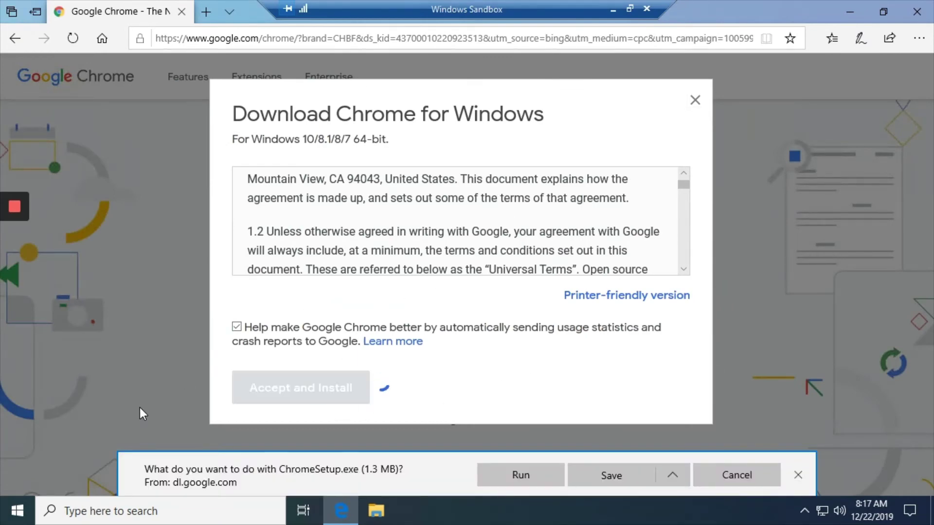
left_click(523, 475)
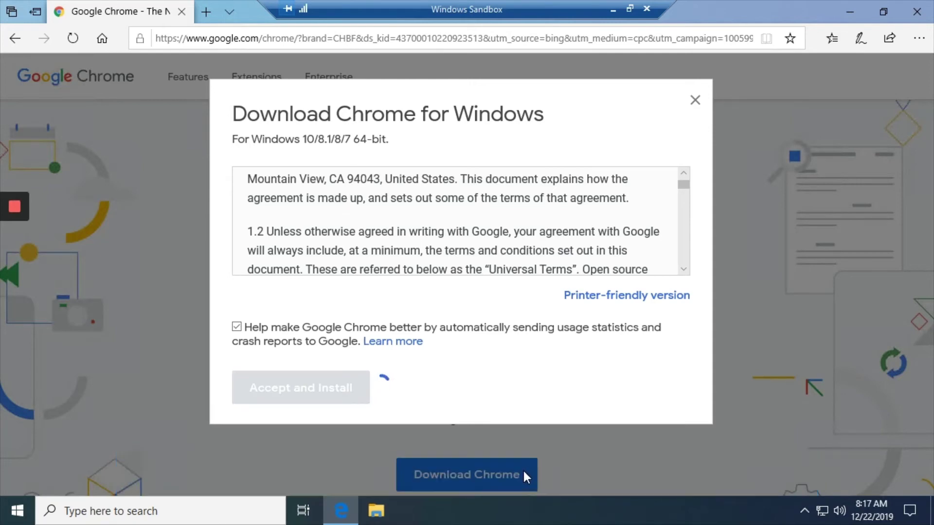
left_click(850, 11)
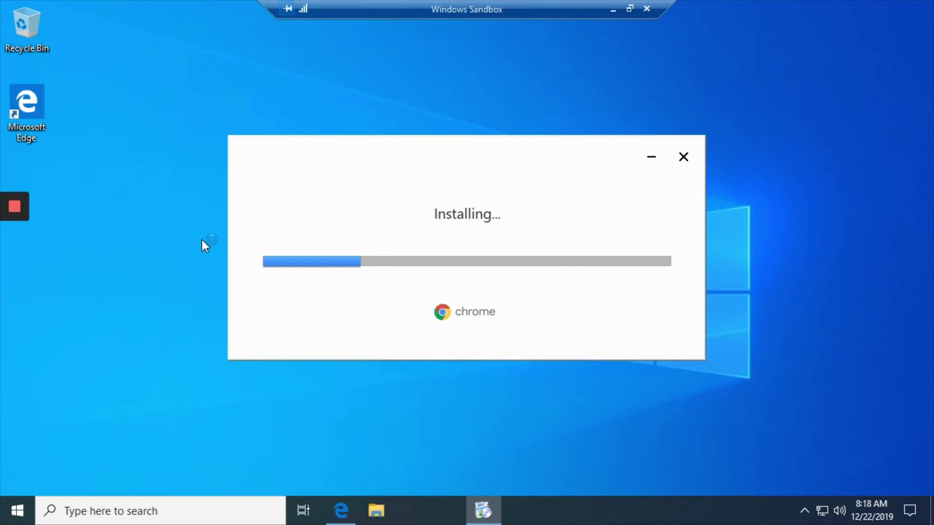
After Chrome installs, move its window, open a new tab, then close both tabs.
mouse_move(2, 193)
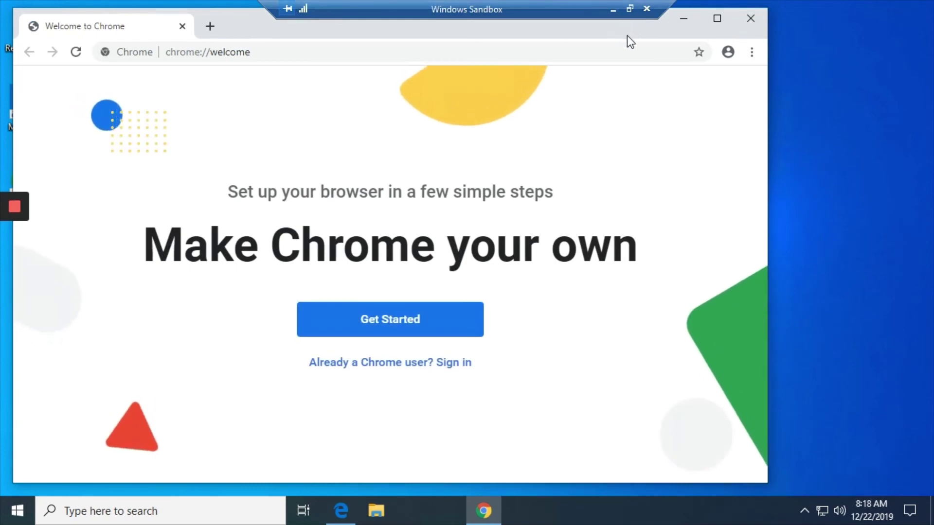
left_click_drag(626, 36, 703, 117)
left_click(291, 112)
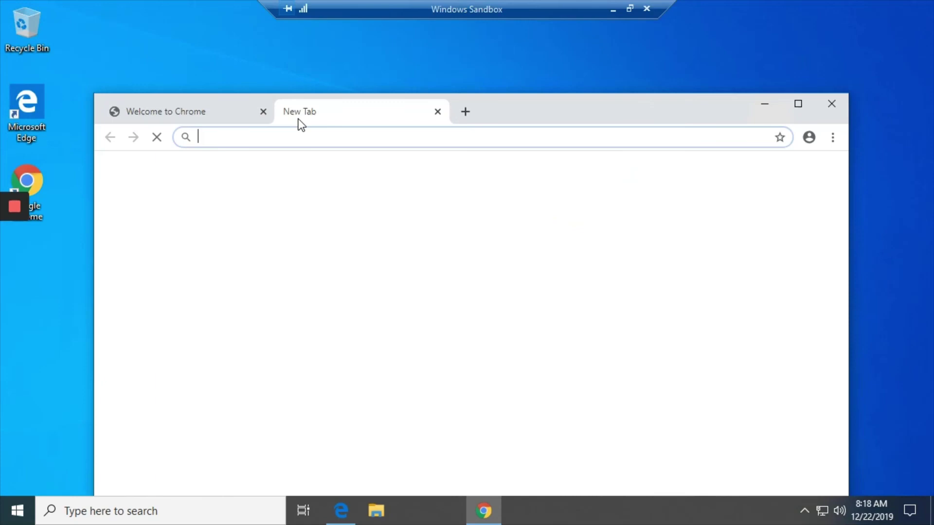
left_click(263, 111)
left_click(264, 111)
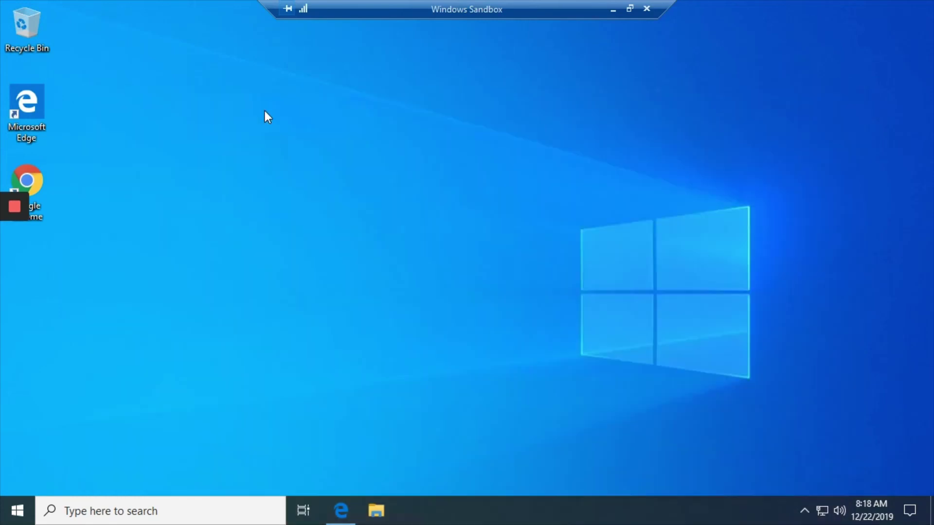
Close the Windows Sandbox window and confirm discarding its content with OK.
left_click(647, 9)
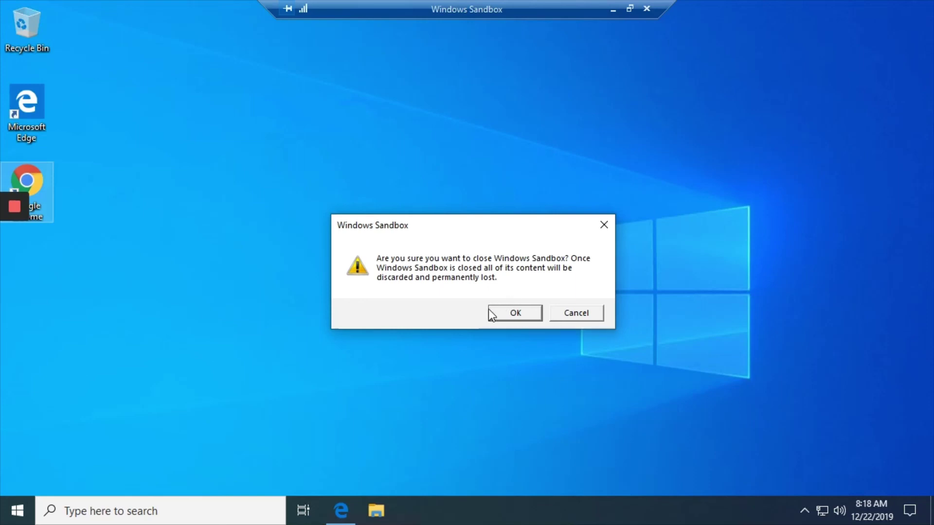
left_click(512, 316)
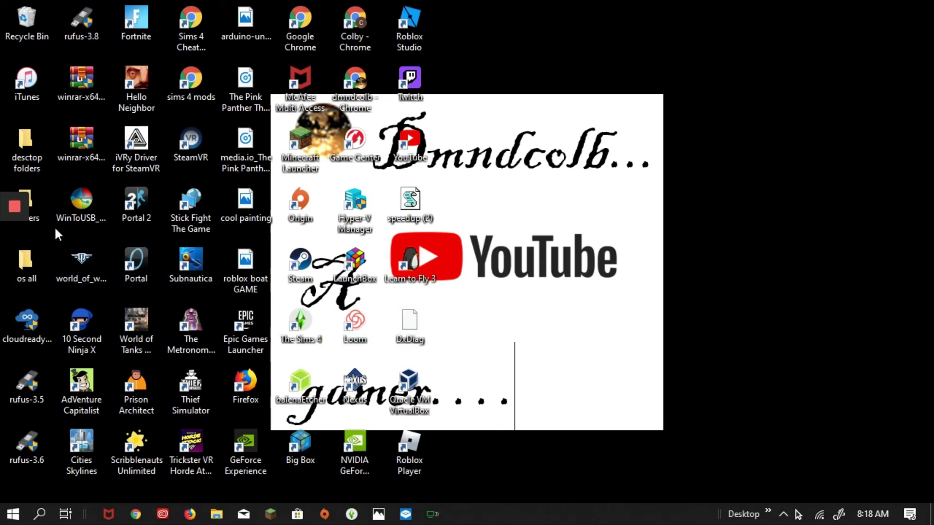
mouse_move(6, 213)
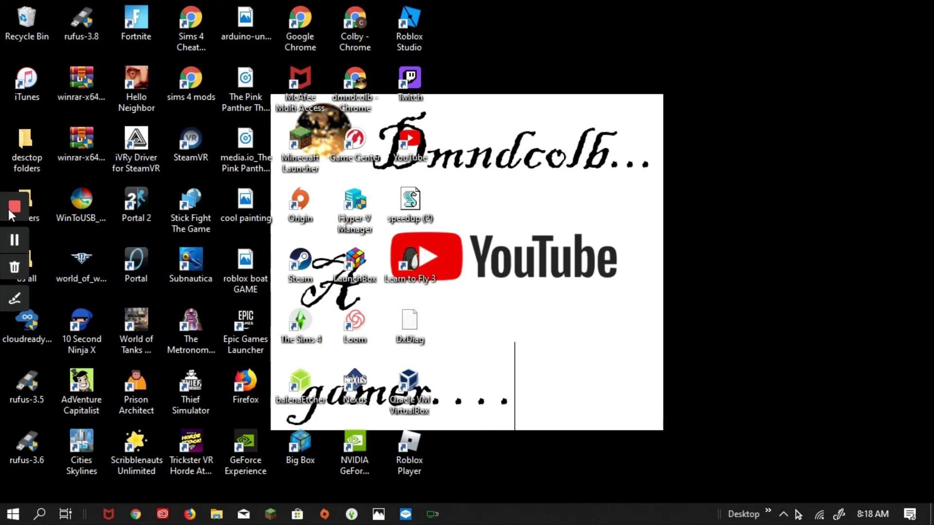